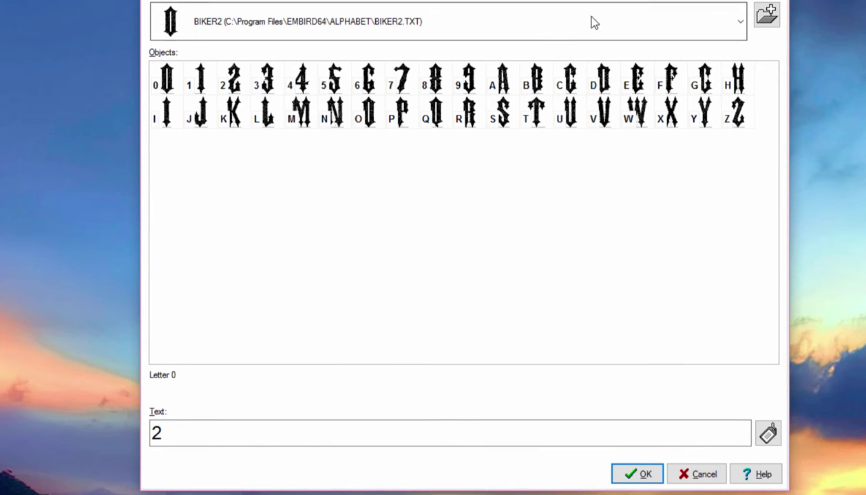
# Cancel the Add Ready-made Alphabet dialog and list the alphabets: fire, ALPHABET, alphabet, BIKER2
pyautogui.click(767, 19)
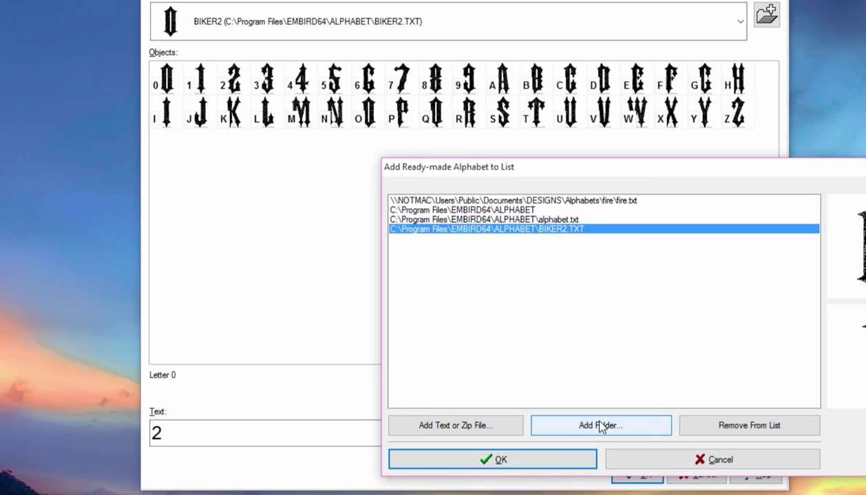
pyautogui.click(668, 458)
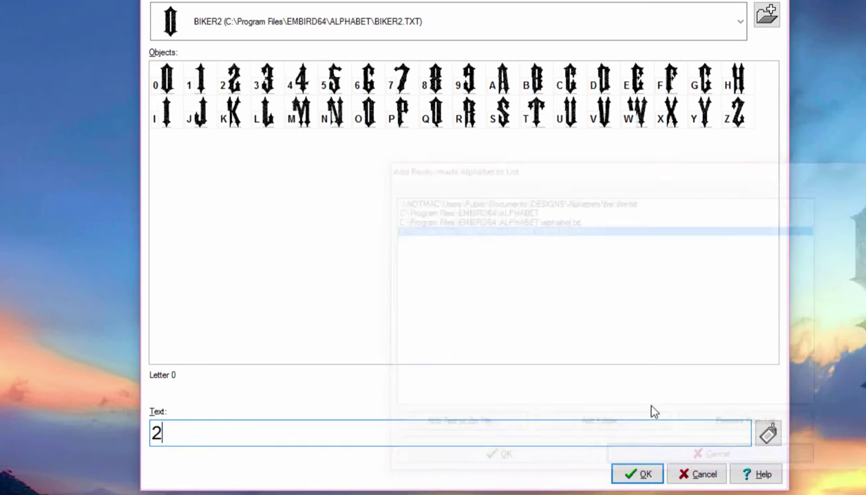
pyautogui.click(739, 22)
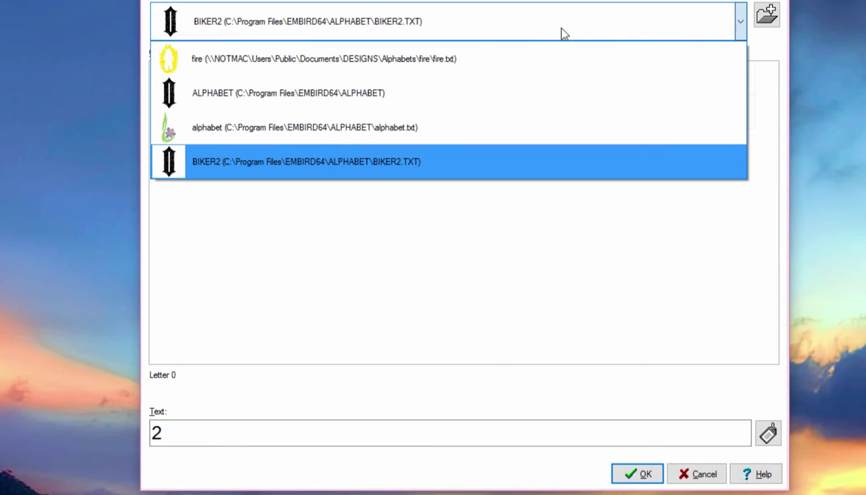
# Load the fire alphabet and select the existing text in the Text field
pyautogui.click(427, 63)
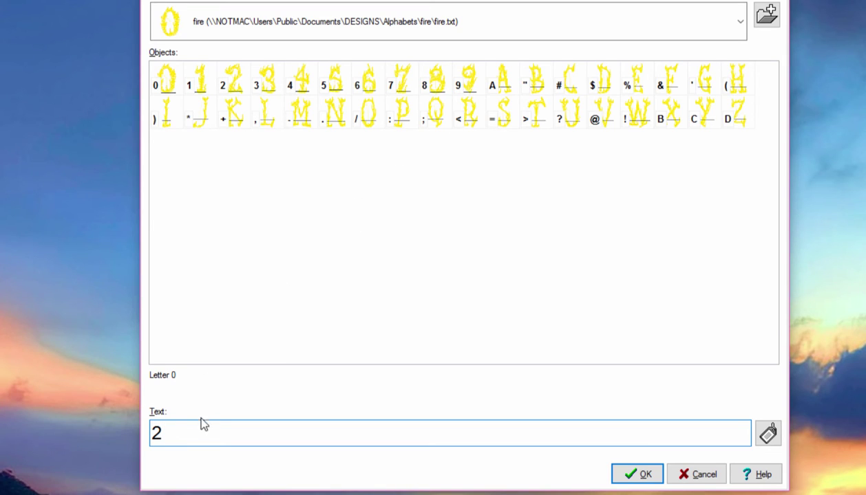
pyautogui.moveTo(184, 428); pyautogui.dragTo(134, 425)
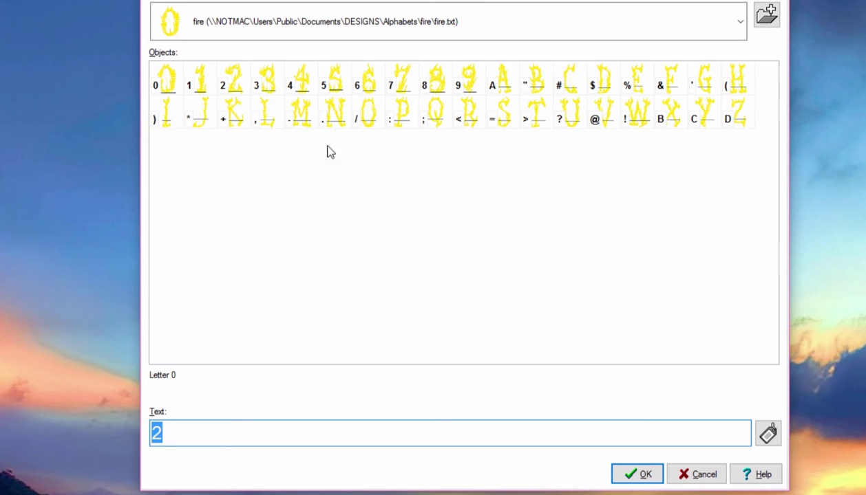
# Remap the fire alphabet's quote character to B and its hash character to C
pyautogui.click(525, 88)
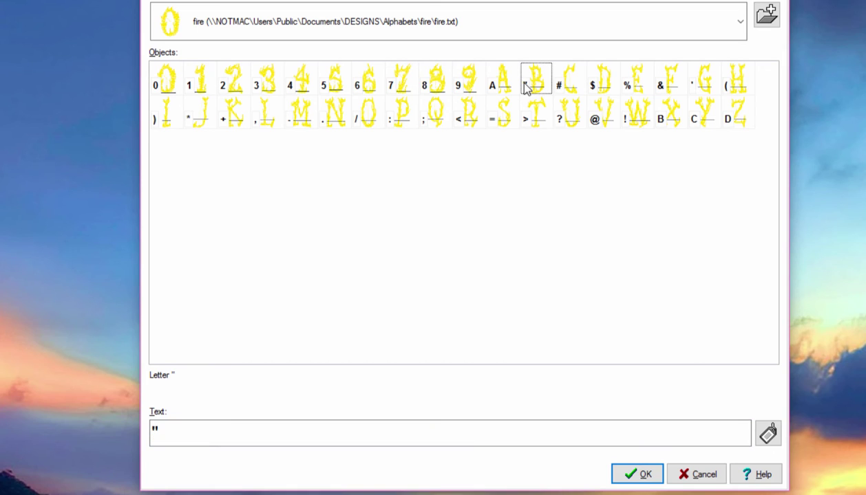
pyautogui.rightClick(526, 87)
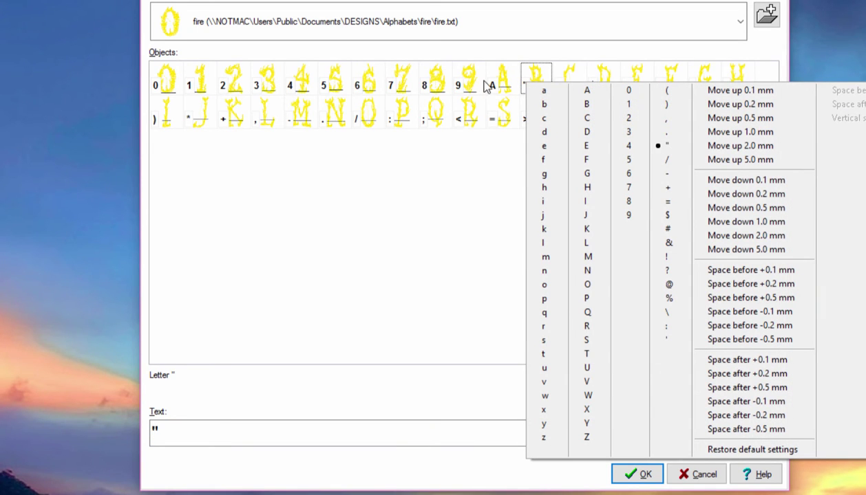
pyautogui.click(587, 106)
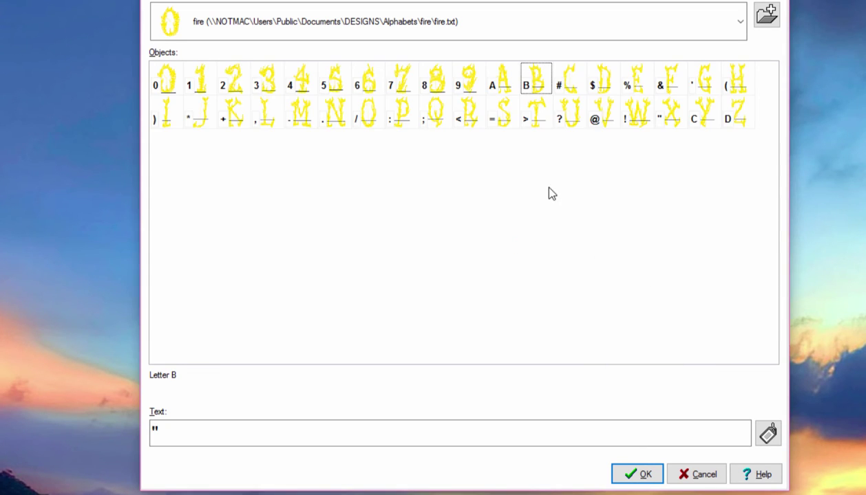
pyautogui.click(561, 89)
pyautogui.rightClick(562, 92)
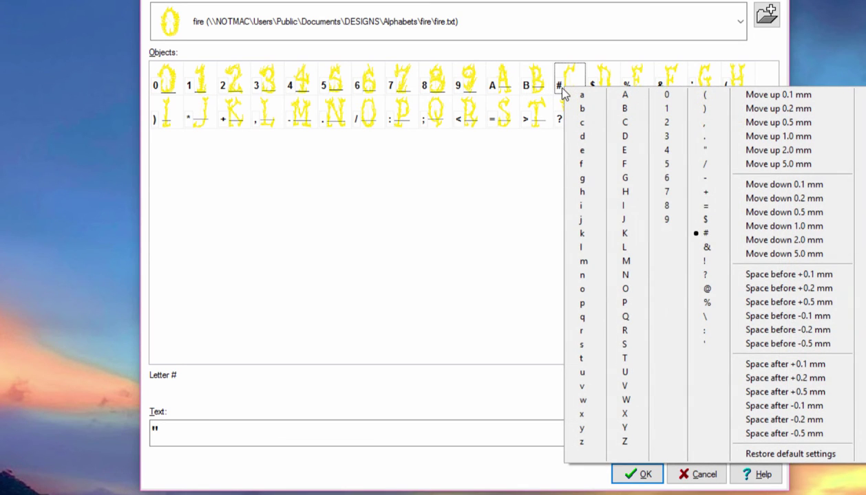
pyautogui.click(623, 124)
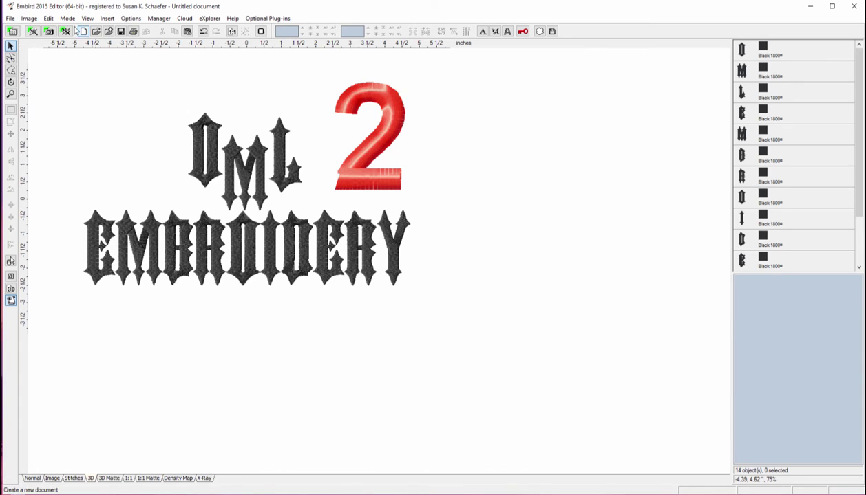
# Check the Edit menu without choosing anything, then select the R in EMBROIDERY
pyautogui.click(49, 19)
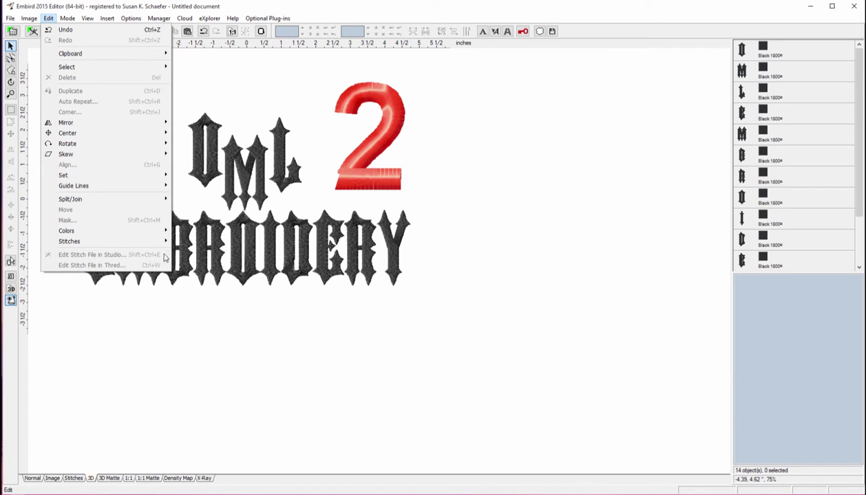
pyautogui.click(224, 313)
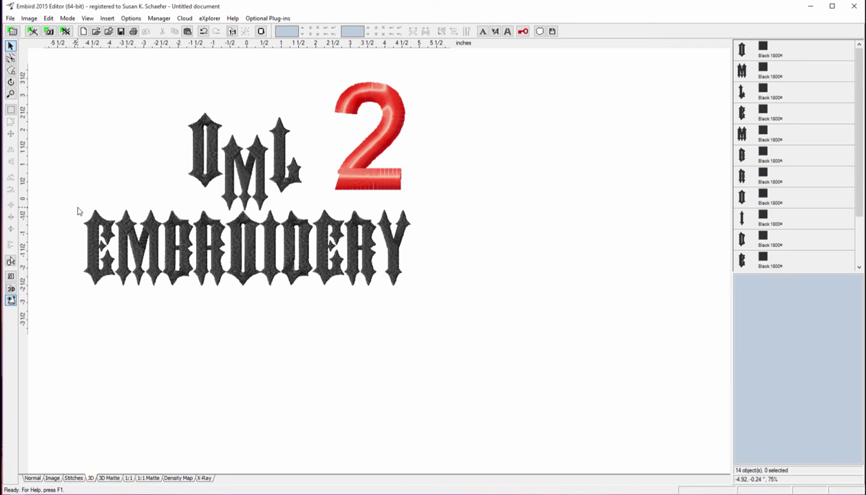
pyautogui.click(208, 231)
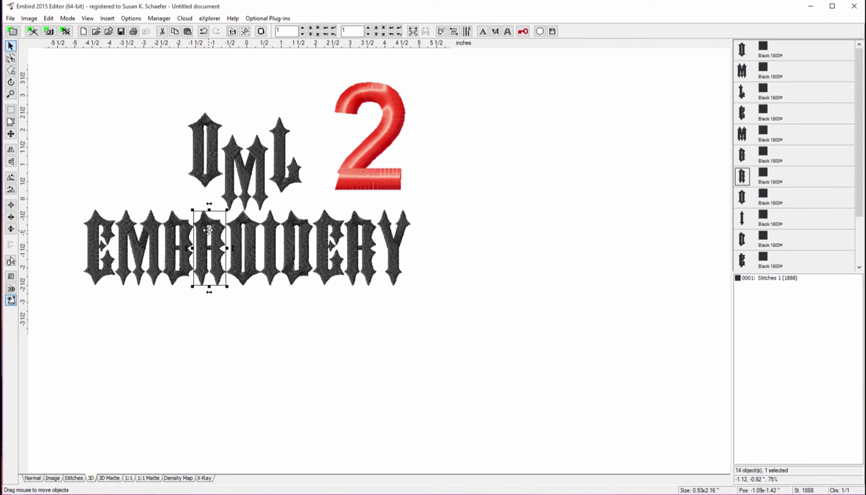
# Pull the R out of EMBROIDERY, enlarge it, and move it right of the design
pyautogui.moveTo(207, 231); pyautogui.dragTo(215, 333)
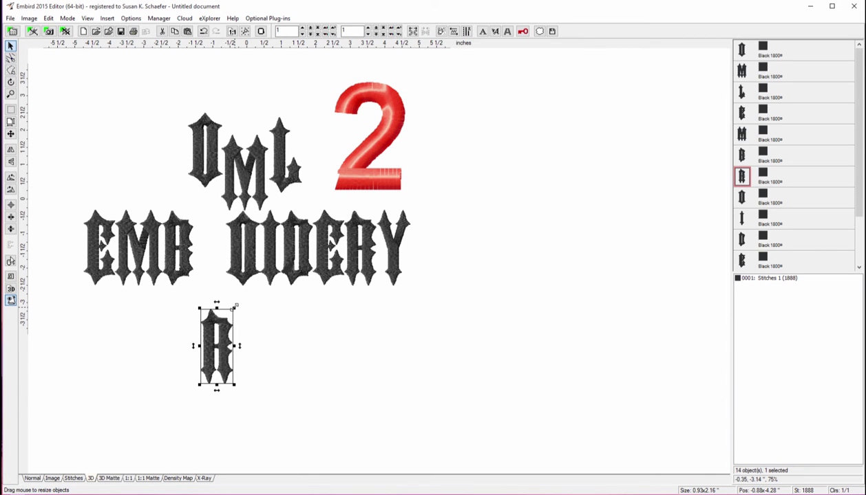
pyautogui.moveTo(236, 305); pyautogui.dragTo(460, 128)
pyautogui.click(575, 338)
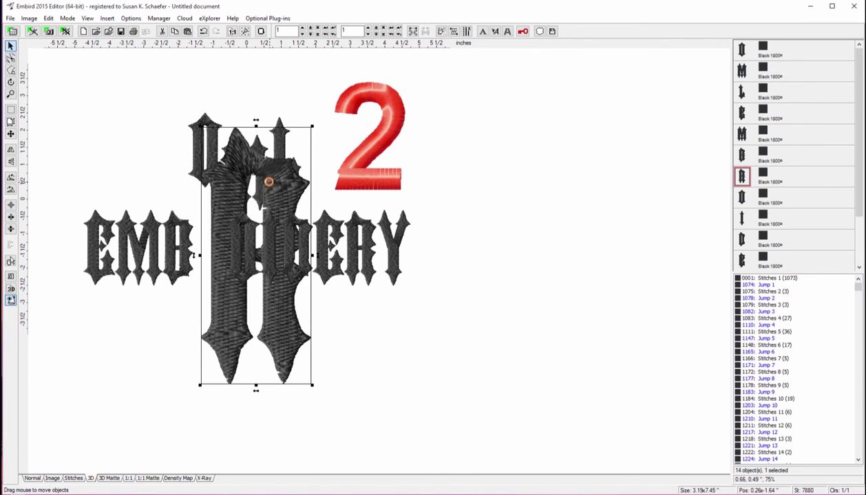
pyautogui.moveTo(268, 182); pyautogui.dragTo(536, 186)
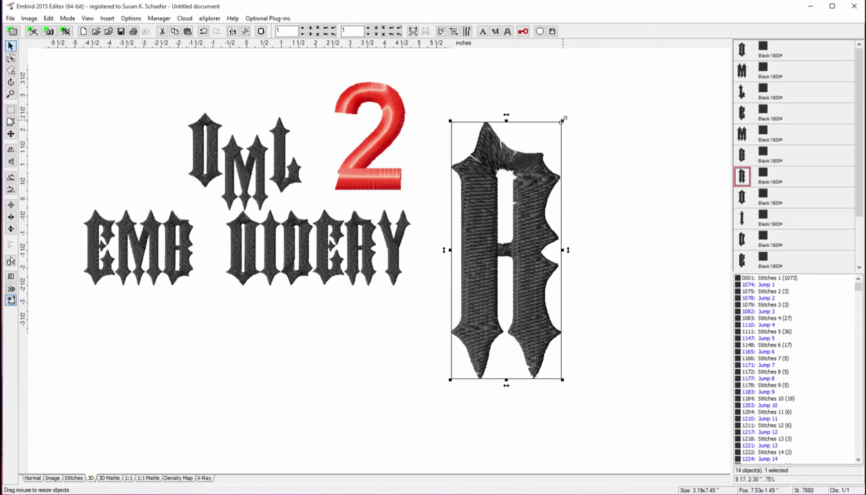
# Shrink the R to about 0.39 x 0.93 inches beside the word, then undo its last move
pyautogui.moveTo(553, 138); pyautogui.dragTo(473, 344)
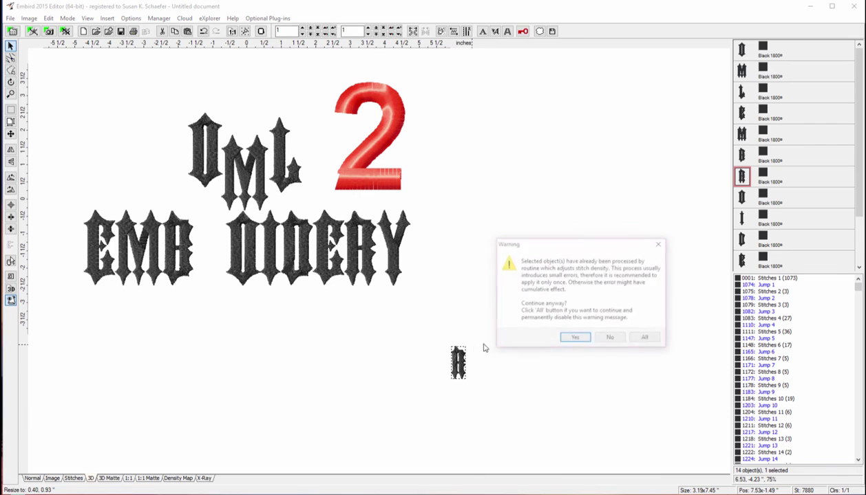
pyautogui.click(582, 340)
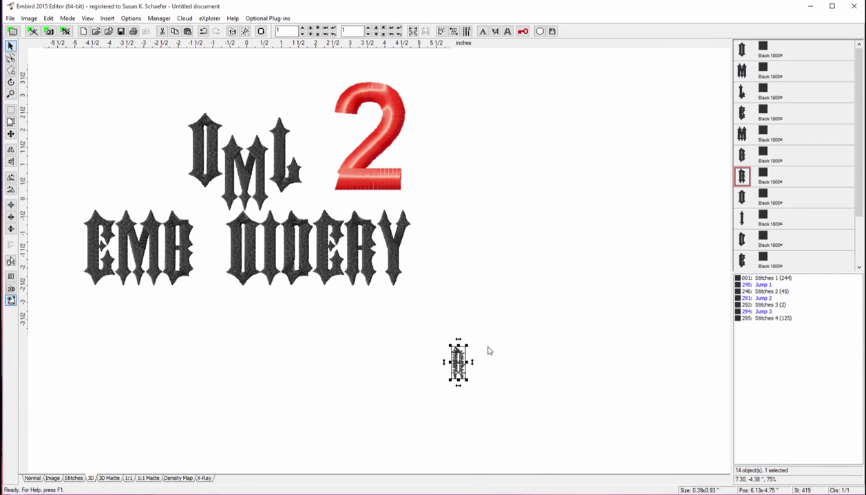
pyautogui.moveTo(456, 350); pyautogui.dragTo(469, 265)
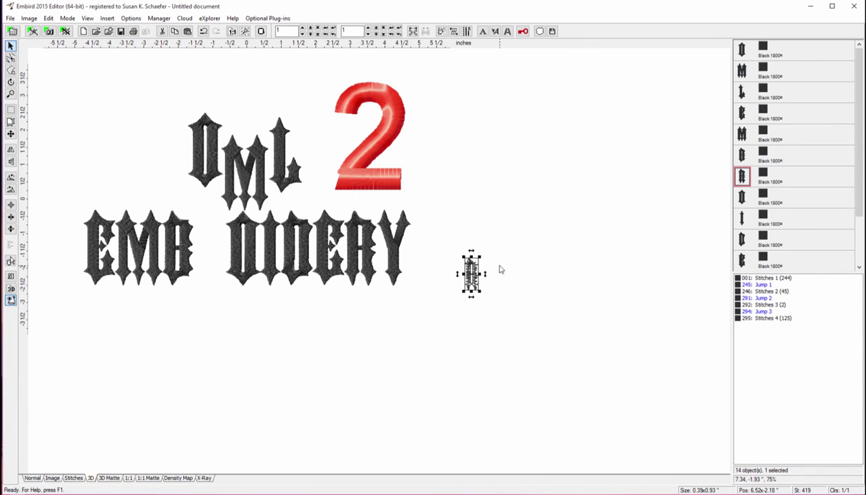
pyautogui.click(48, 18)
pyautogui.click(53, 29)
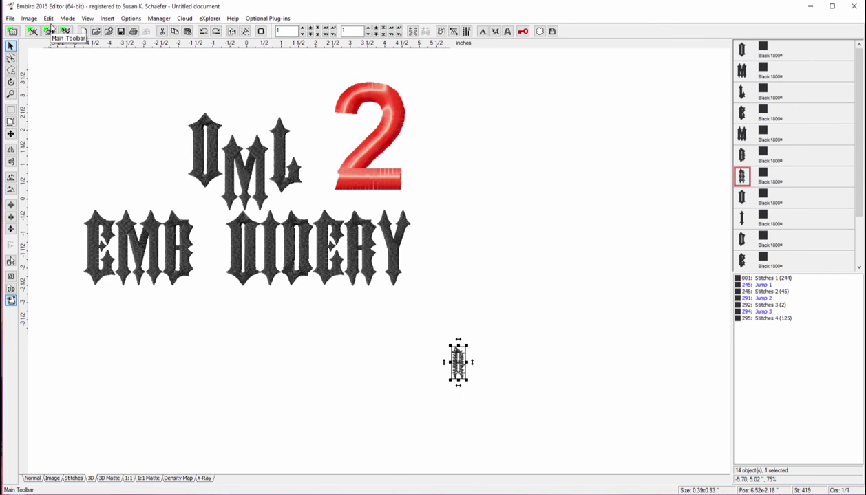
# Undo back to the small R and drop it into the gap between EMB and OIDERY
pyautogui.click(49, 18)
pyautogui.click(54, 30)
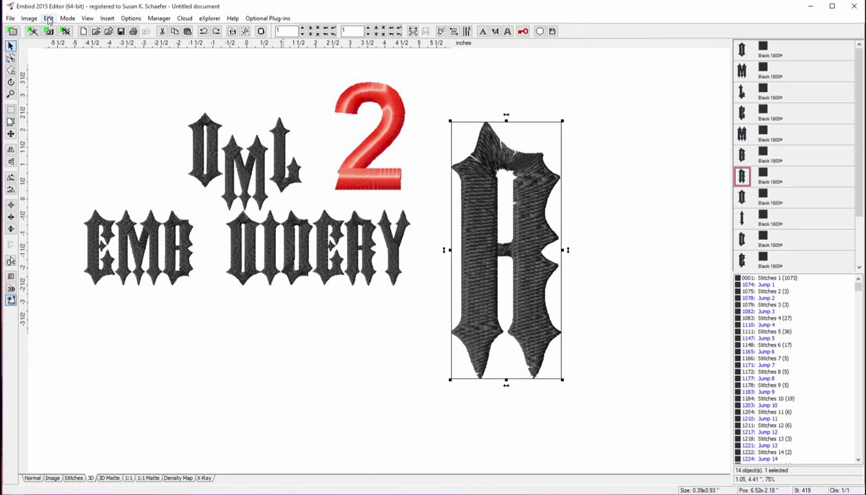
pyautogui.click(48, 18)
pyautogui.click(60, 33)
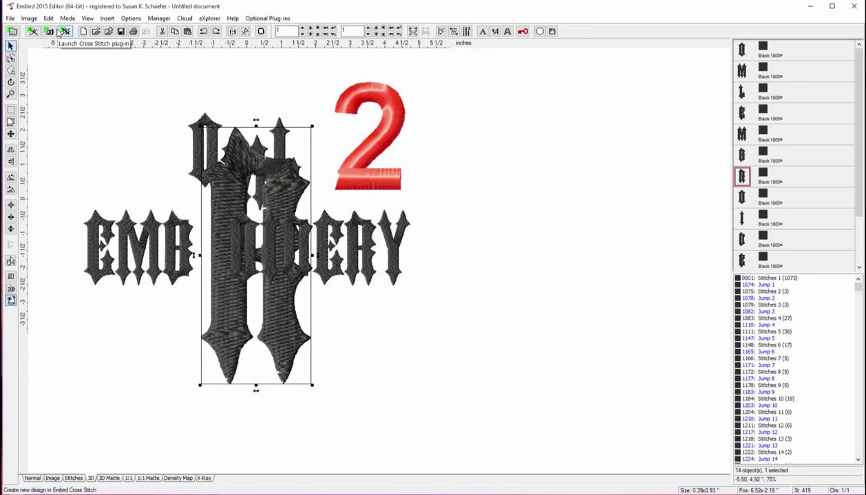
pyautogui.click(48, 18)
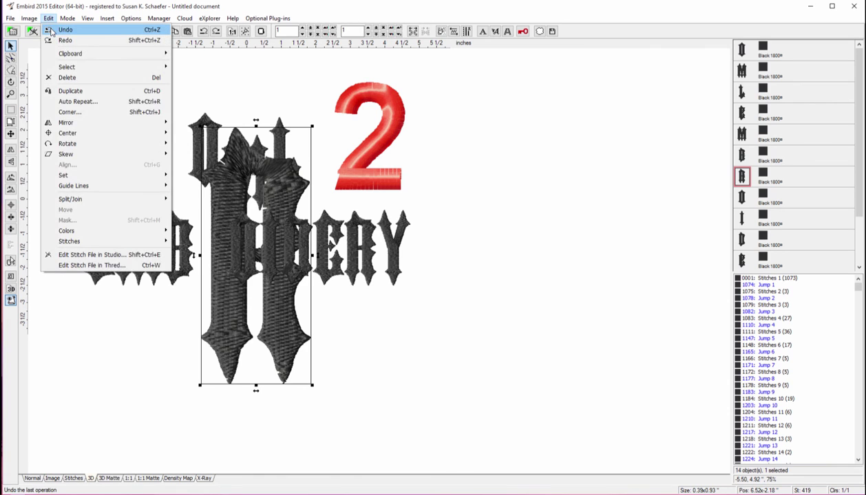
pyautogui.click(55, 30)
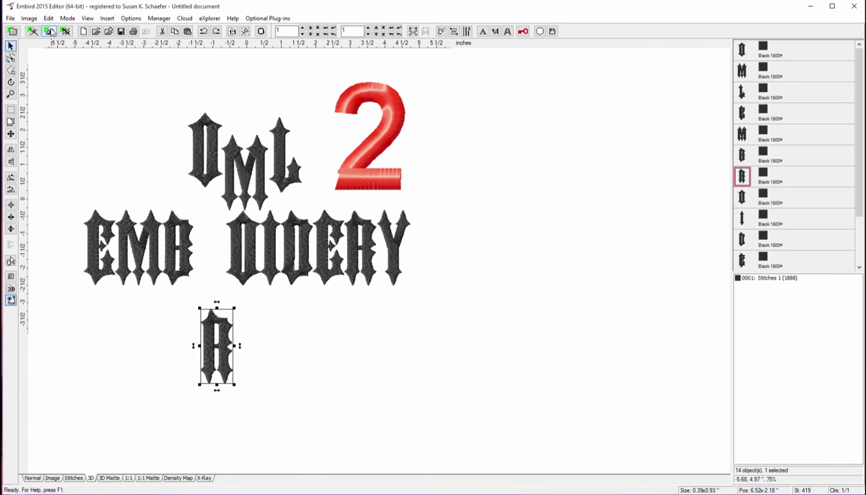
pyautogui.moveTo(208, 313); pyautogui.dragTo(206, 227)
pyautogui.click(213, 328)
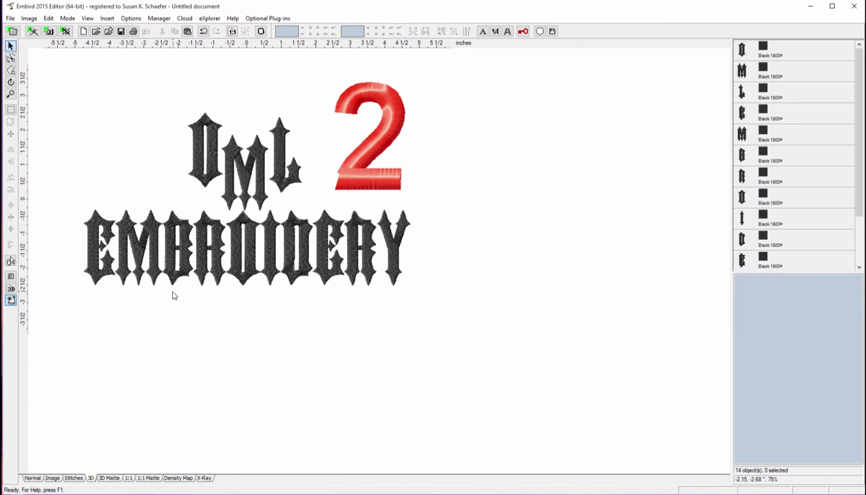
# Inspect the design's stitches in the Density Map and X-Ray views
pyautogui.click(177, 478)
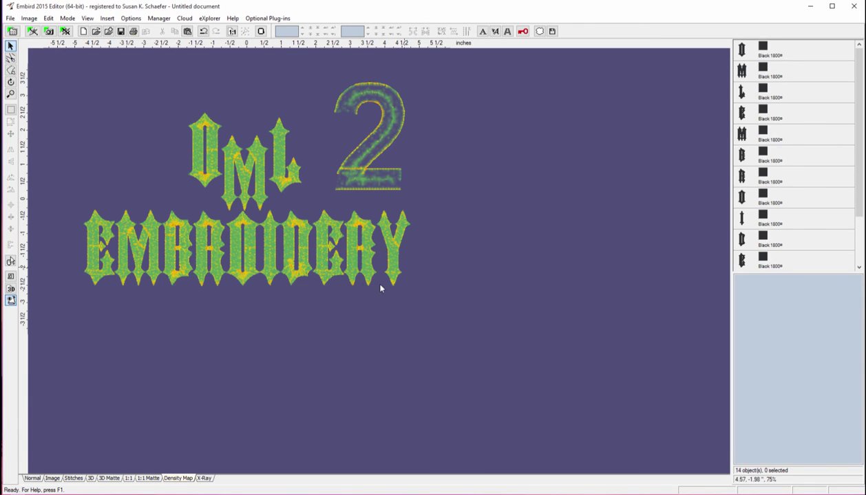
pyautogui.click(206, 478)
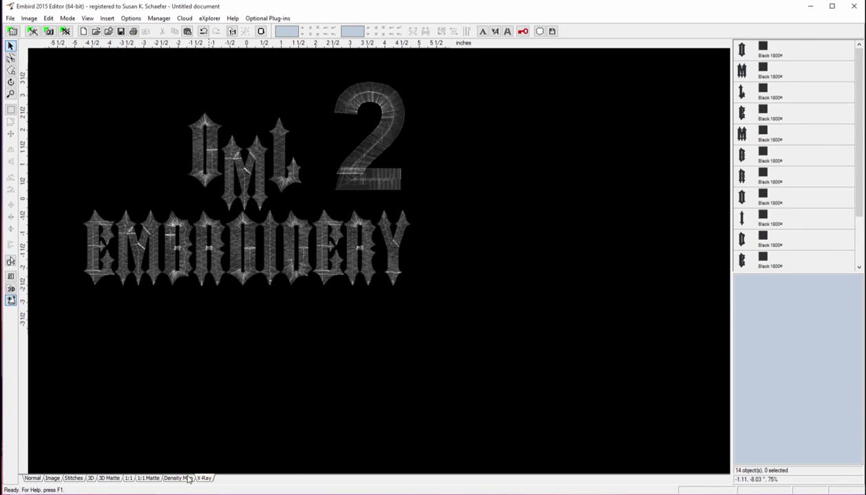
pyautogui.click(180, 478)
# Pull the R out and resize it to 0.84 x 1.94 inches, accepting the density warning
pyautogui.click(216, 293)
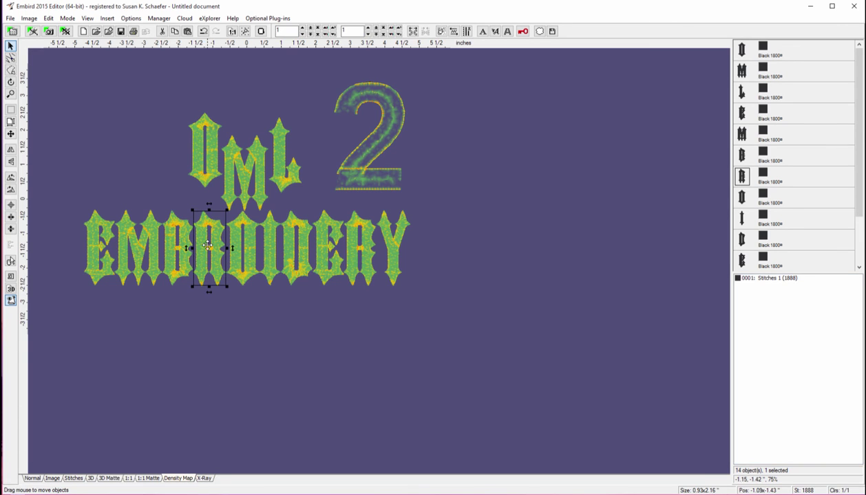
pyautogui.moveTo(217, 296); pyautogui.dragTo(233, 401)
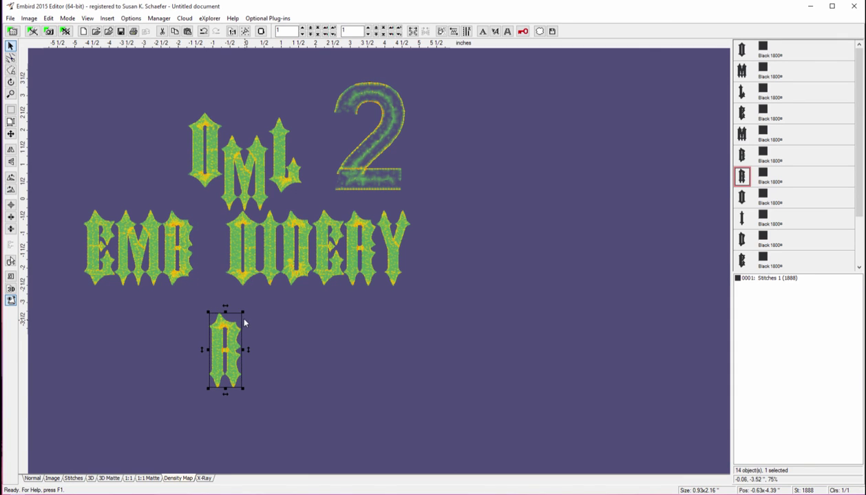
pyautogui.moveTo(237, 315)
pyautogui.mouseDown()
pyautogui.moveTo(213, 349)
pyautogui.moveTo(231, 330)
pyautogui.mouseUp()
pyautogui.moveTo(238, 321); pyautogui.dragTo(451, 111)
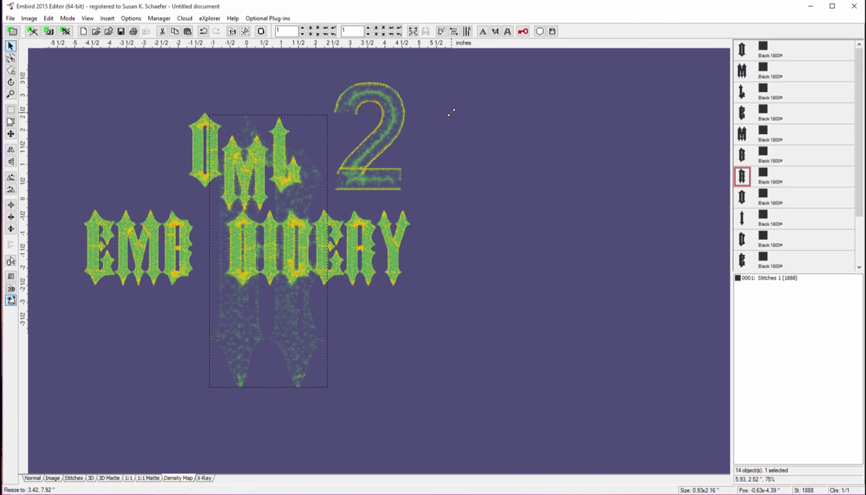
pyautogui.moveTo(451, 111); pyautogui.dragTo(259, 320)
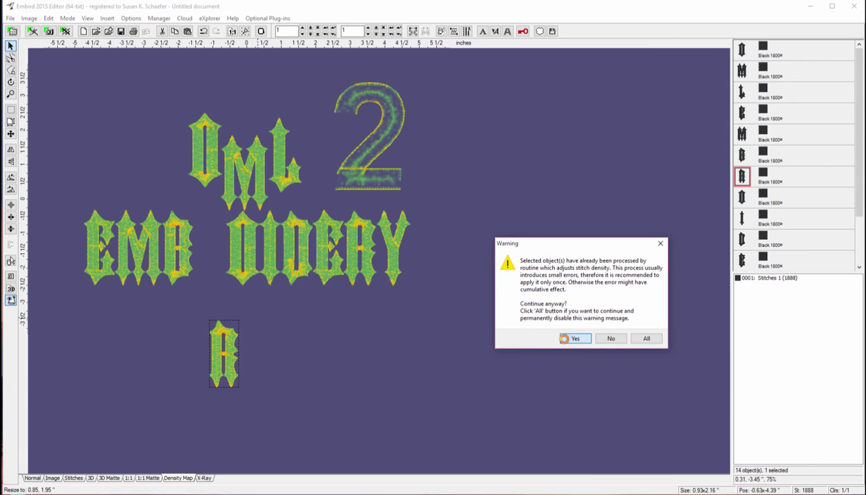
pyautogui.click(573, 338)
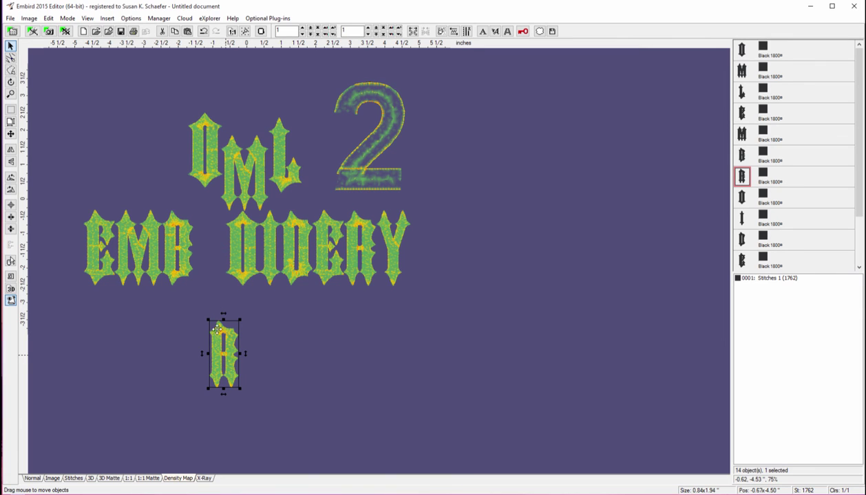
pyautogui.moveTo(223, 335)
pyautogui.mouseDown()
pyautogui.moveTo(211, 245)
pyautogui.moveTo(212, 328)
pyautogui.mouseUp()
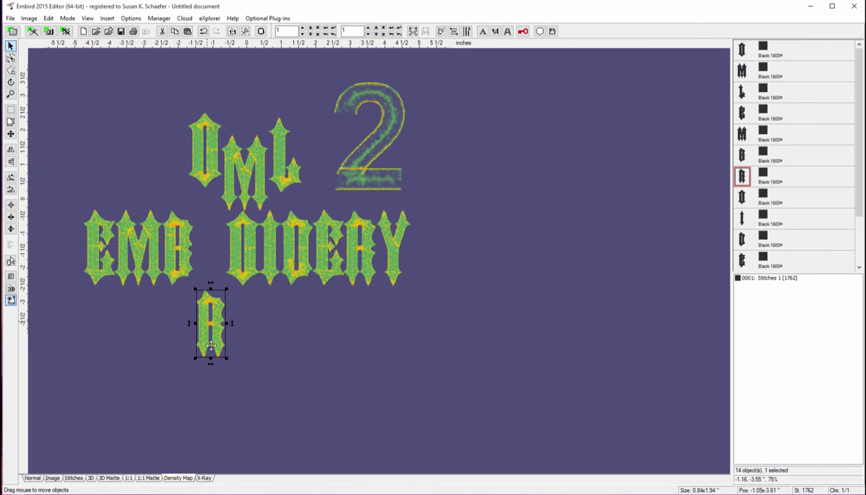
# Return to the 3D view and fit the 0.84 x 1.94-inch R into the EMB–OIDERY gap
pyautogui.click(40, 480)
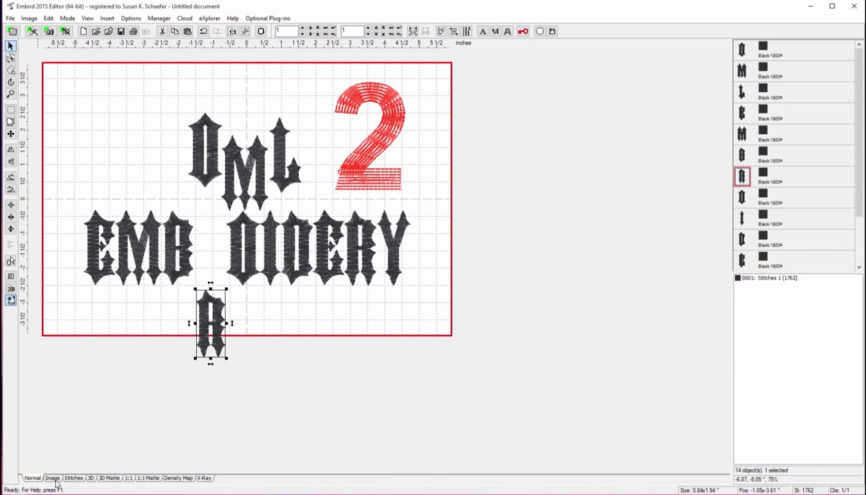
pyautogui.click(90, 478)
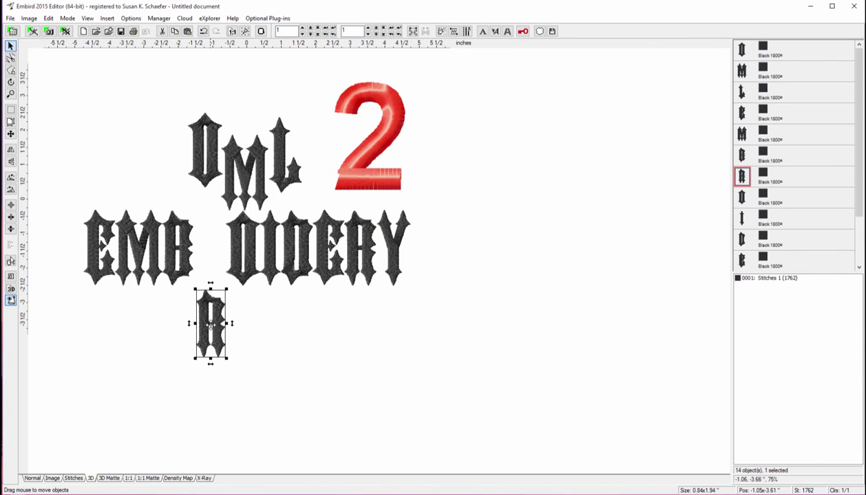
pyautogui.moveTo(207, 304); pyautogui.dragTo(211, 248)
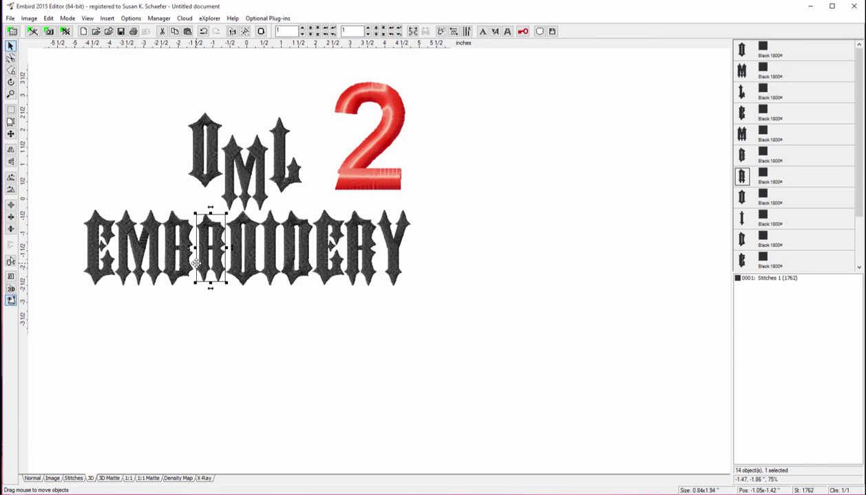
# Marquee-select the EMBROIDERY letters and nudge them slightly lower beneath OML
pyautogui.click(236, 323)
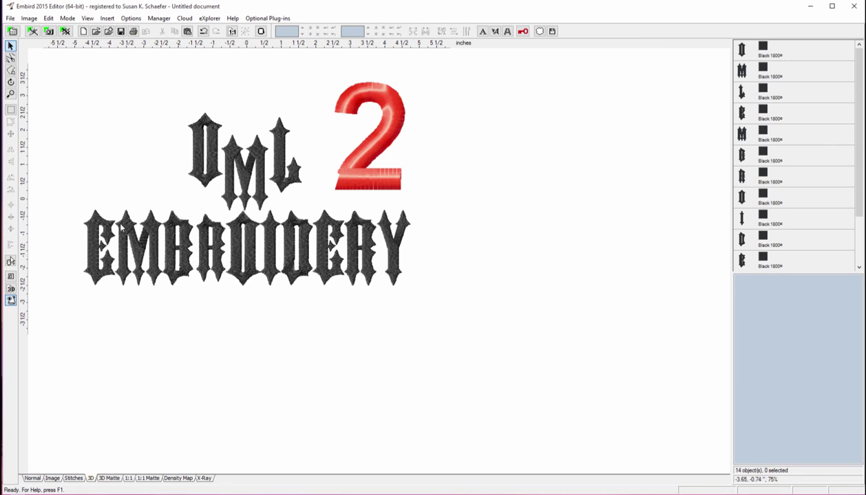
pyautogui.moveTo(86, 205); pyautogui.dragTo(443, 294)
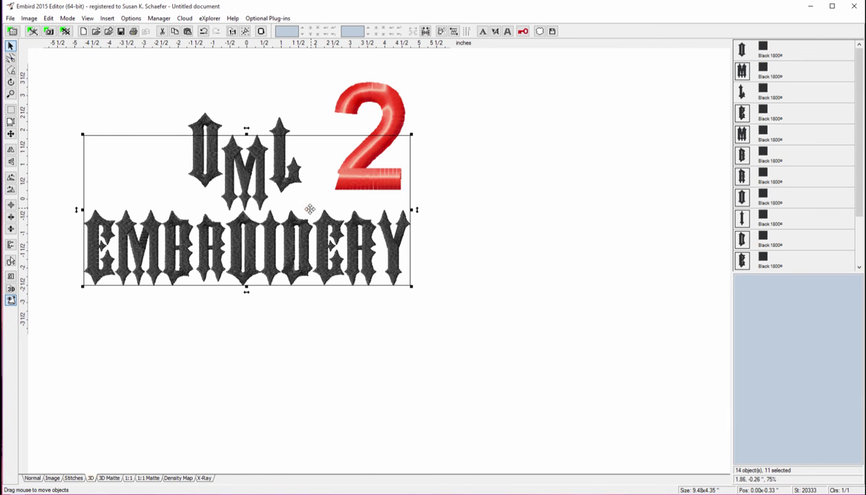
pyautogui.moveTo(310, 209); pyautogui.dragTo(311, 216)
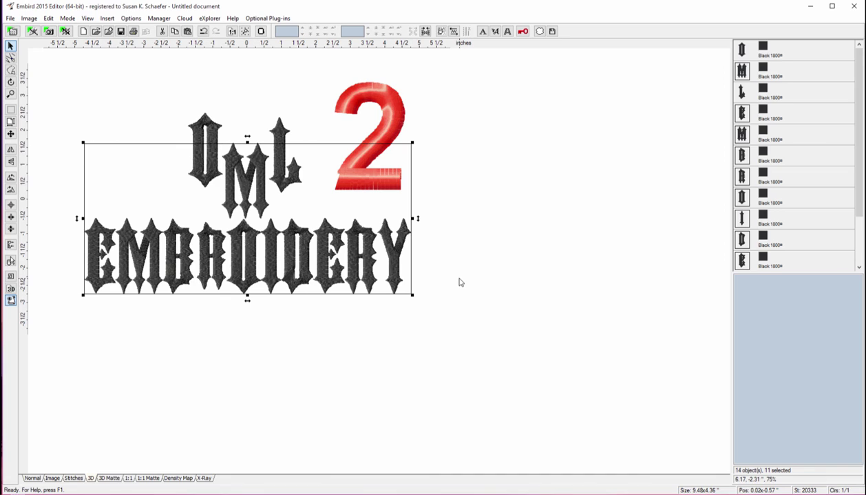